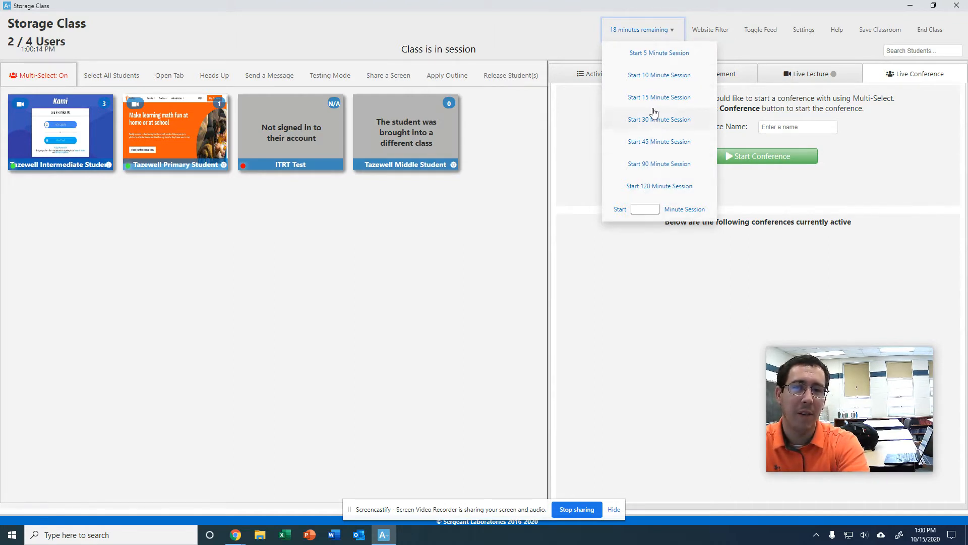
pyautogui.moveTo(649, 33)
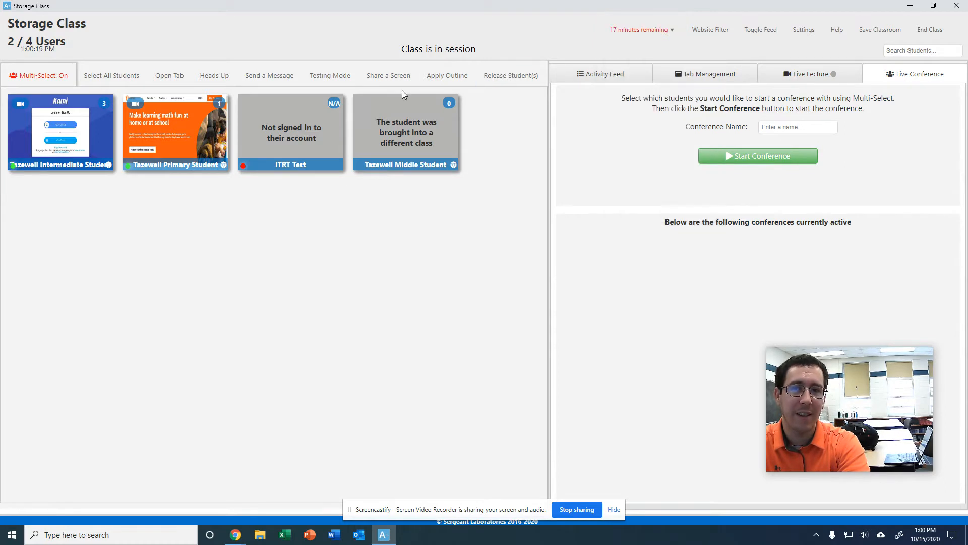
pyautogui.click(257, 140)
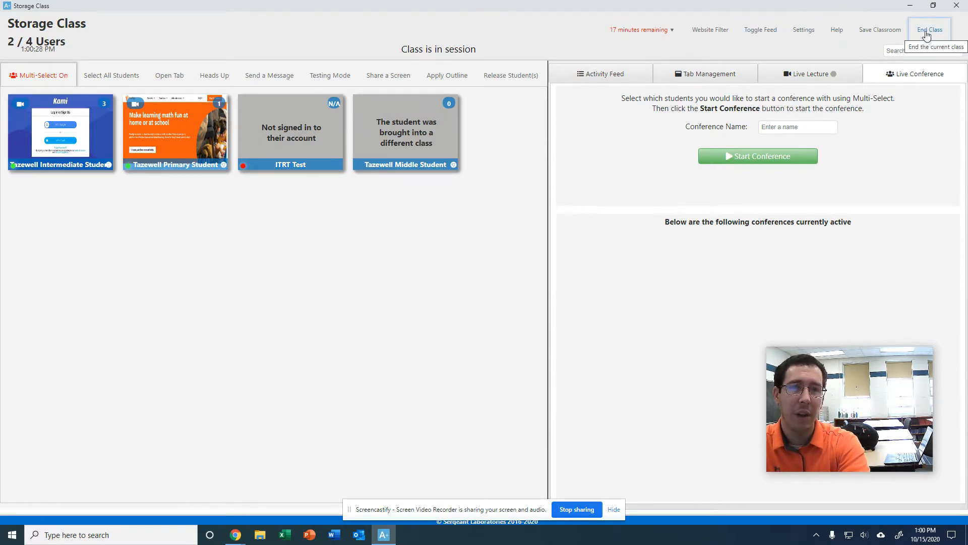
# - Block youtube.com for the whole class with the website filter
pyautogui.click(716, 36)
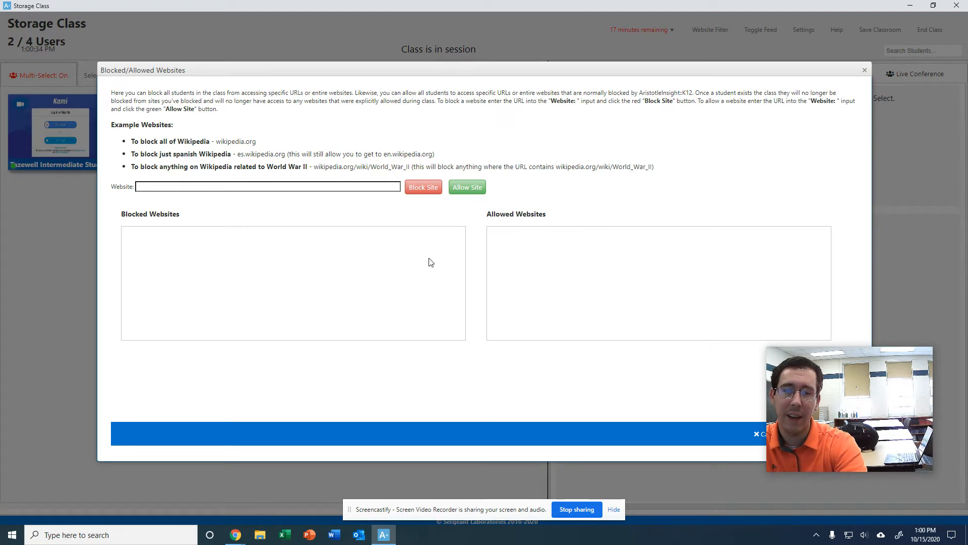
pyautogui.click(156, 188)
pyautogui.write('youtube.')
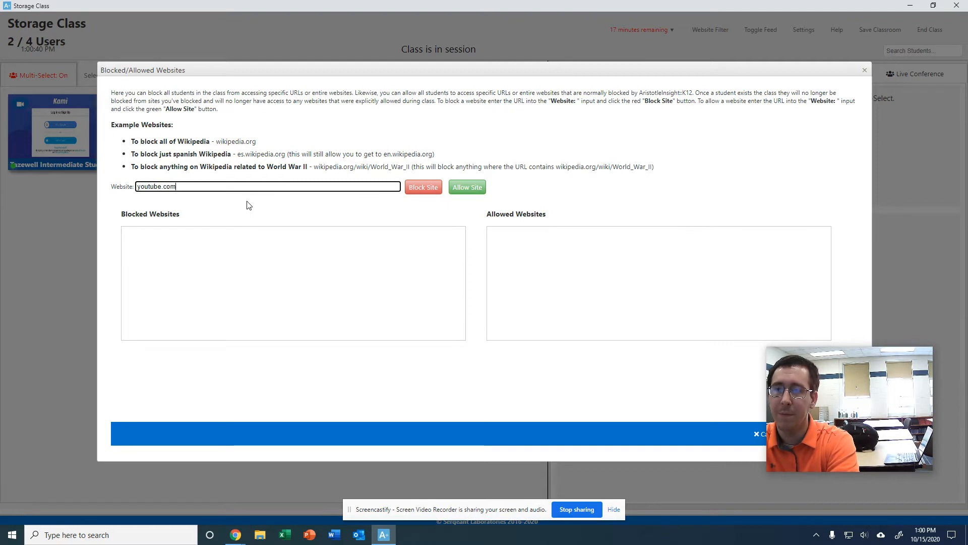
pyautogui.write('com')
pyautogui.click(423, 188)
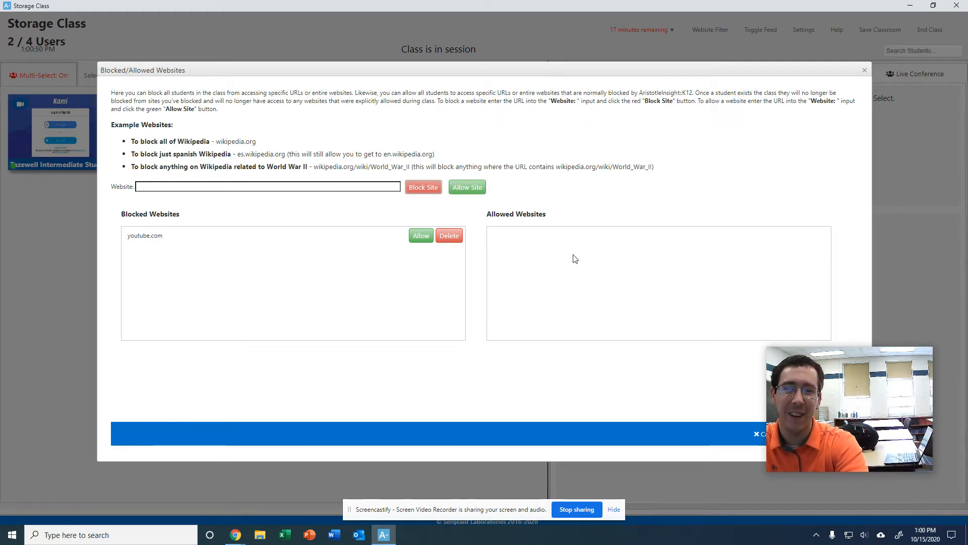
# - Switch youtube.com to the allowed websites and return it to the blocked websites
pyautogui.click(421, 236)
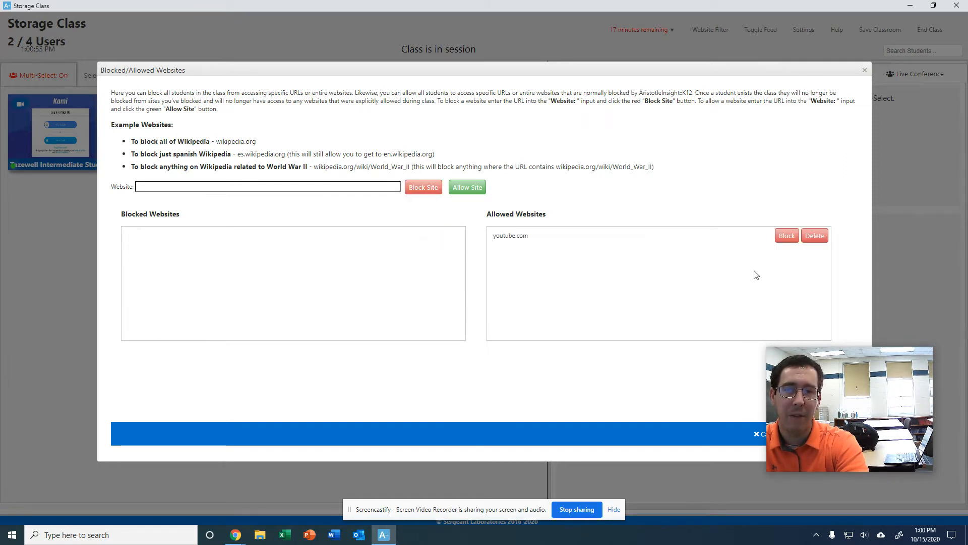
pyautogui.click(788, 236)
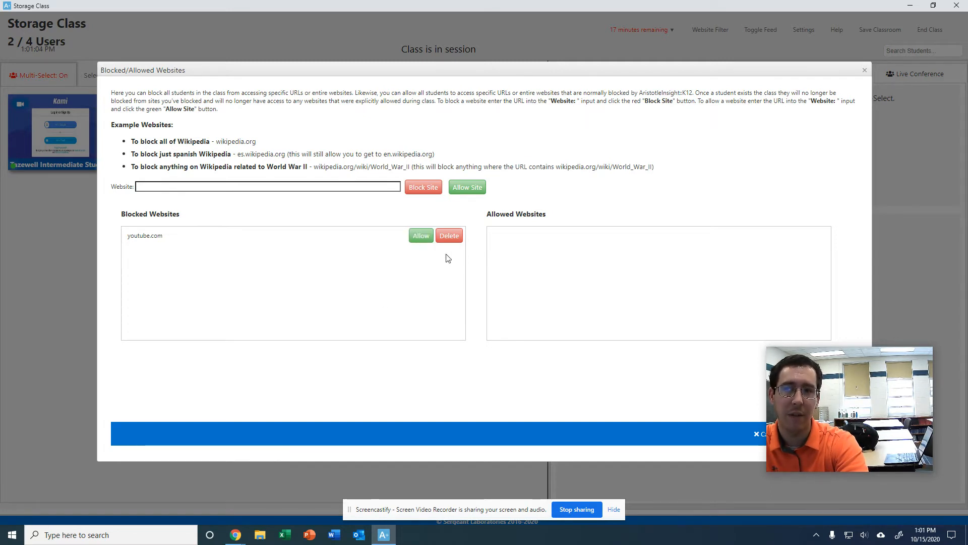
# - Close the website filter and open the class settings
pyautogui.click(865, 71)
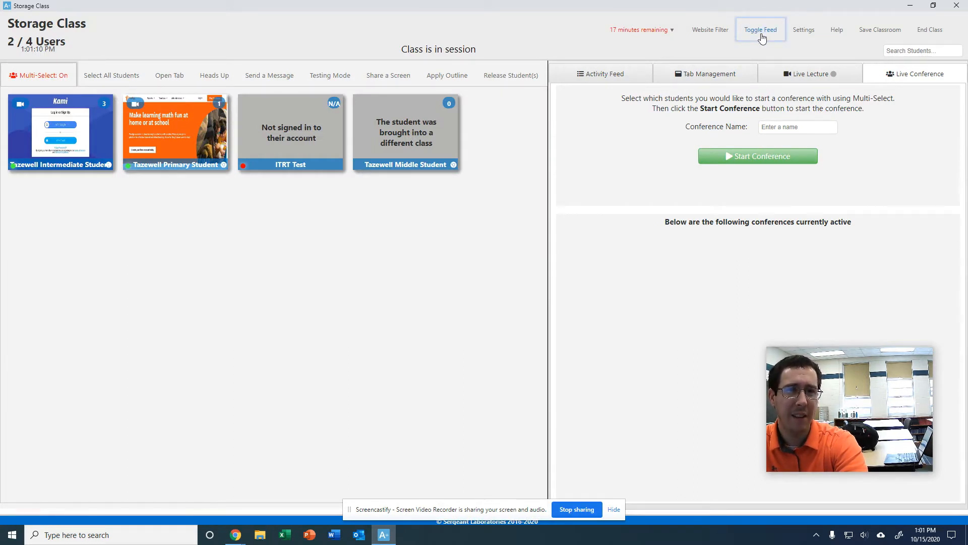
pyautogui.click(804, 31)
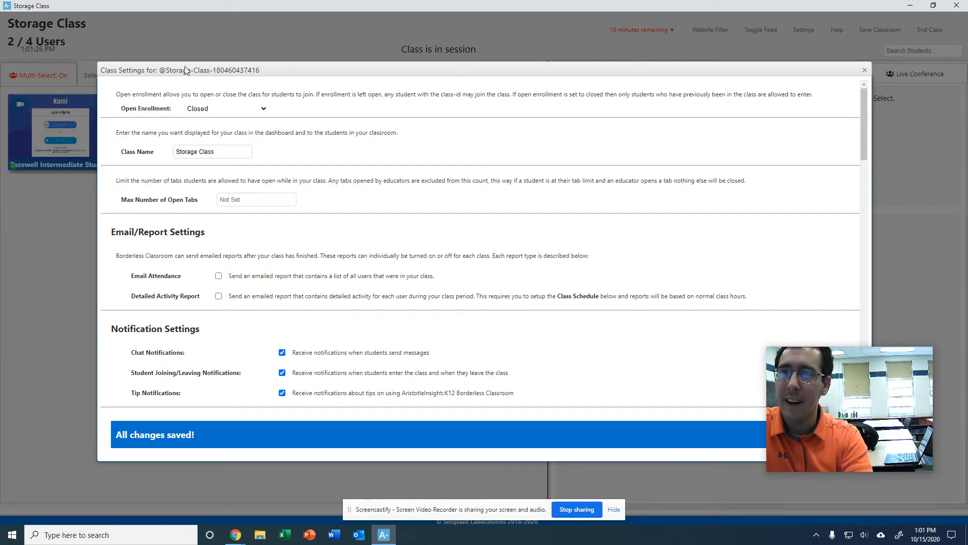
# - Set open enrollment to Open and switch it back to Closed
pyautogui.click(218, 110)
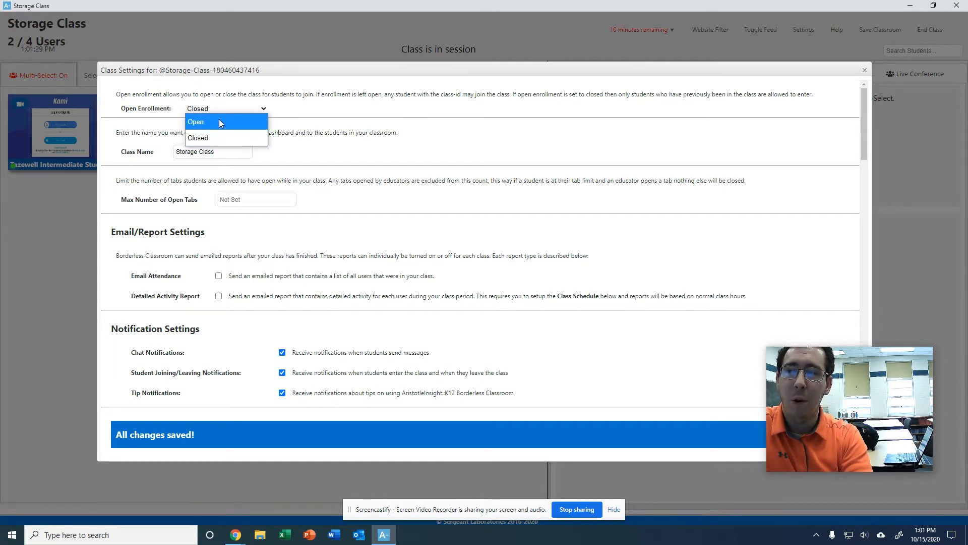
pyautogui.click(219, 121)
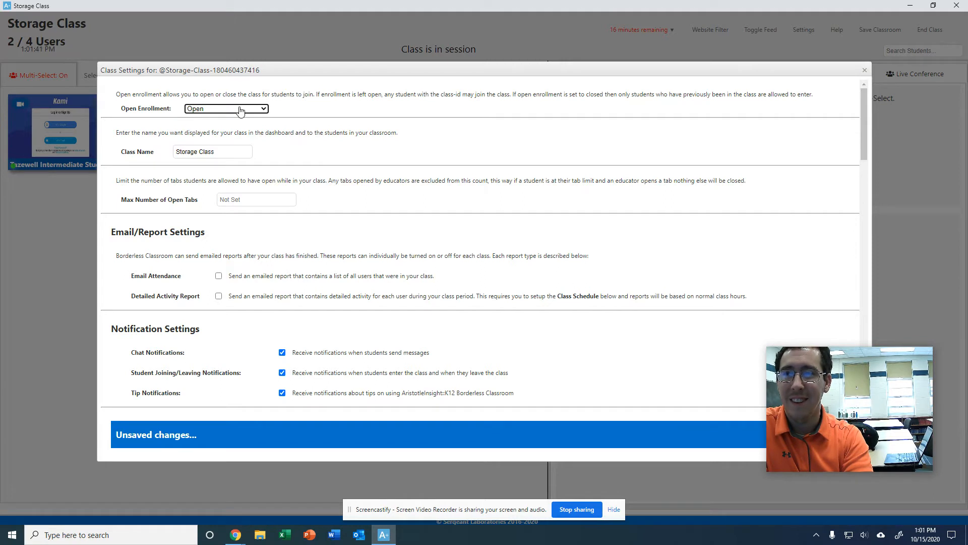
pyautogui.click(230, 114)
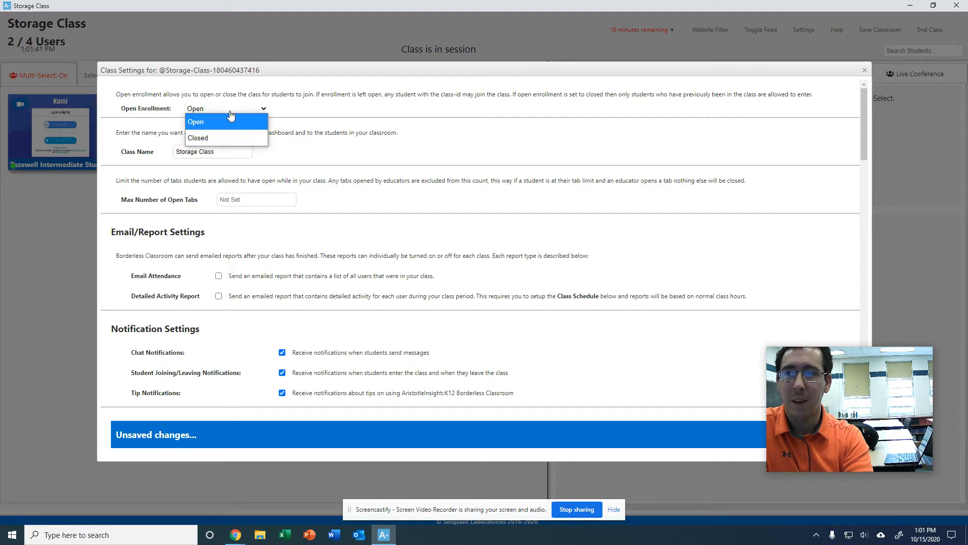
pyautogui.click(208, 135)
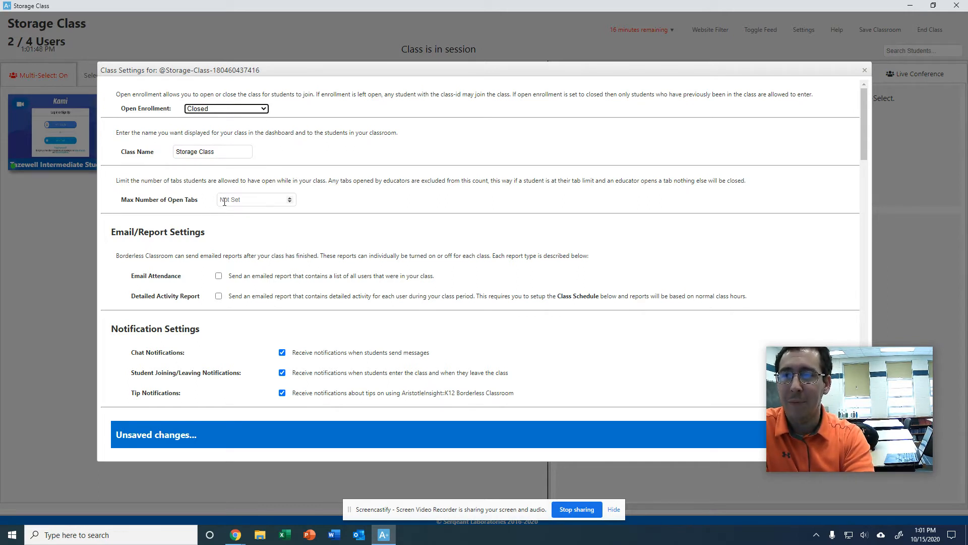
# - Limit the maximum number of open tabs to 2 and enable the emailed attendance and detailed activity reports
pyautogui.scroll(-1, 290, 199)
pyautogui.click(289, 147)
pyautogui.click(290, 147)
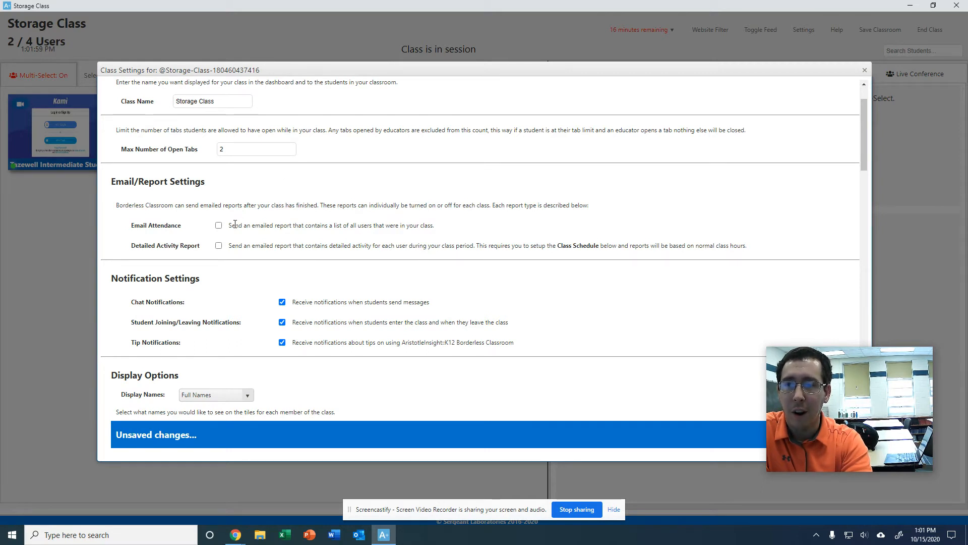
pyautogui.click(218, 226)
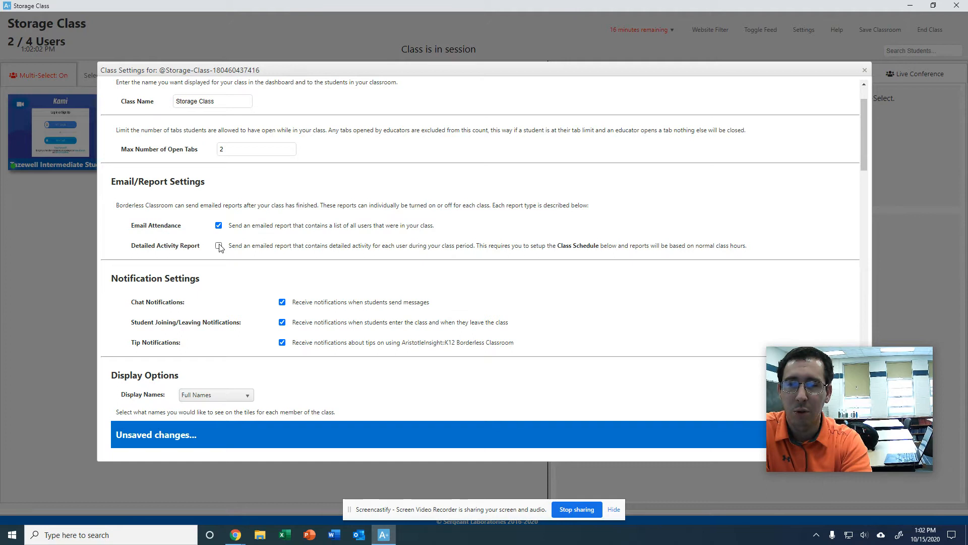
pyautogui.click(219, 246)
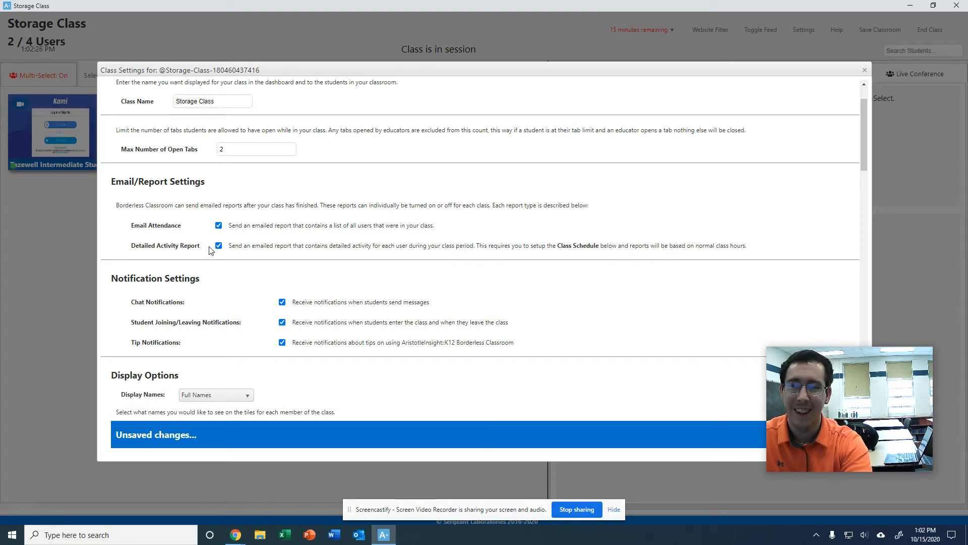
# - Choose Full Names as the display names on the student tiles
pyautogui.scroll(-2, 211, 251)
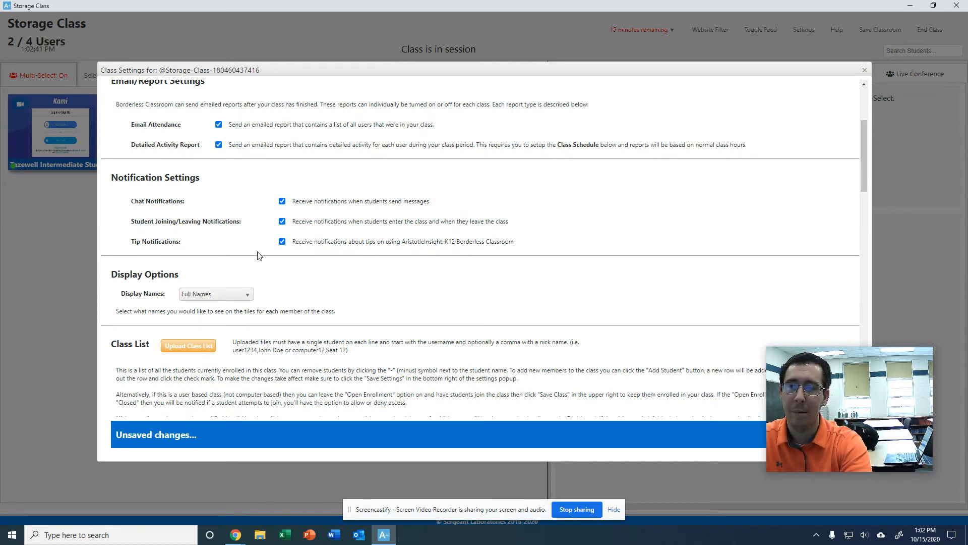
pyautogui.click(226, 297)
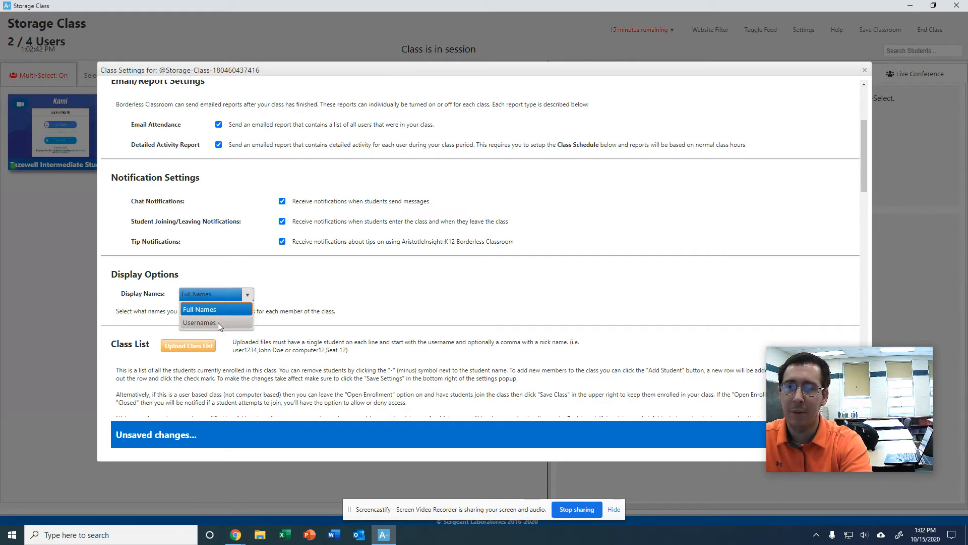
pyautogui.click(209, 312)
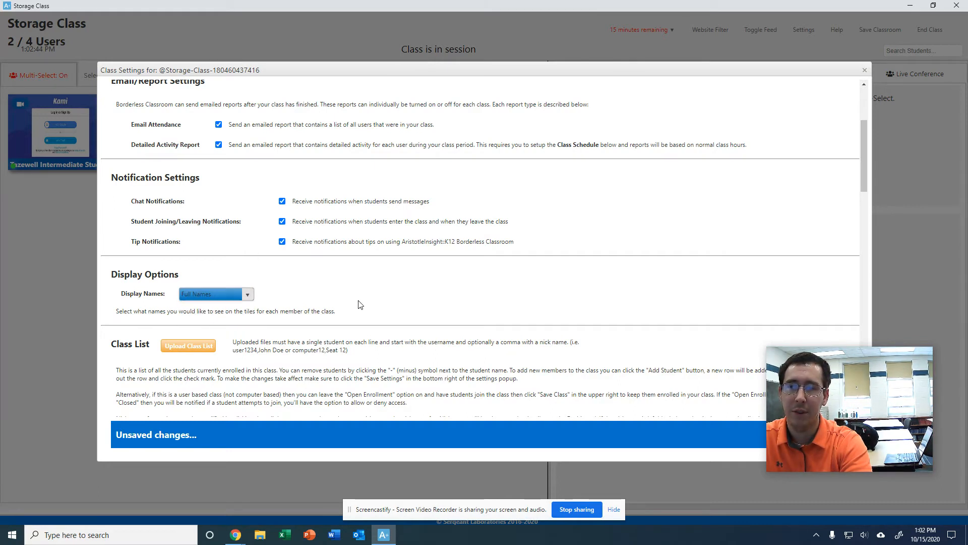
# - Examine the class list, class schedule and co-teachers sections of the class settings
pyautogui.scroll(-2, 336, 293)
pyautogui.scroll(-1, 335, 293)
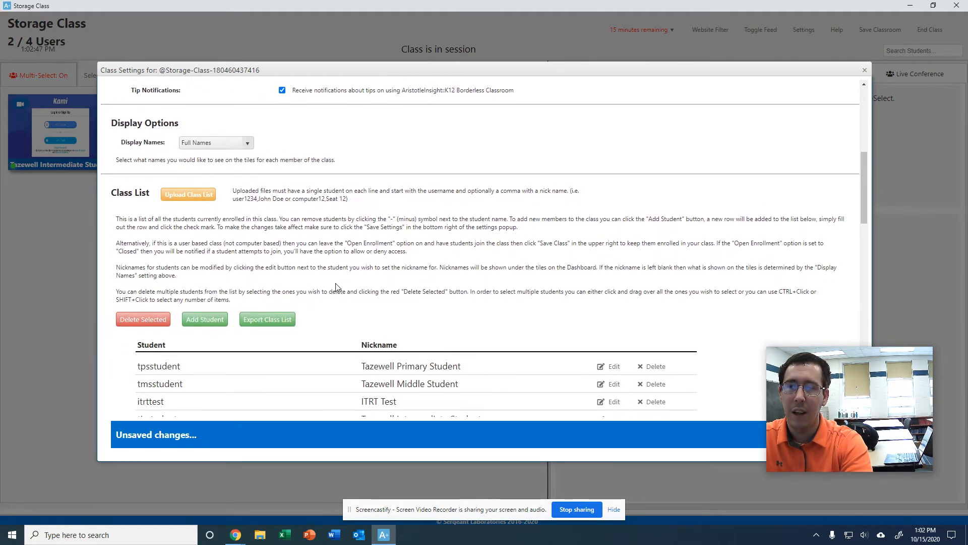
pyautogui.scroll(-1, 335, 282)
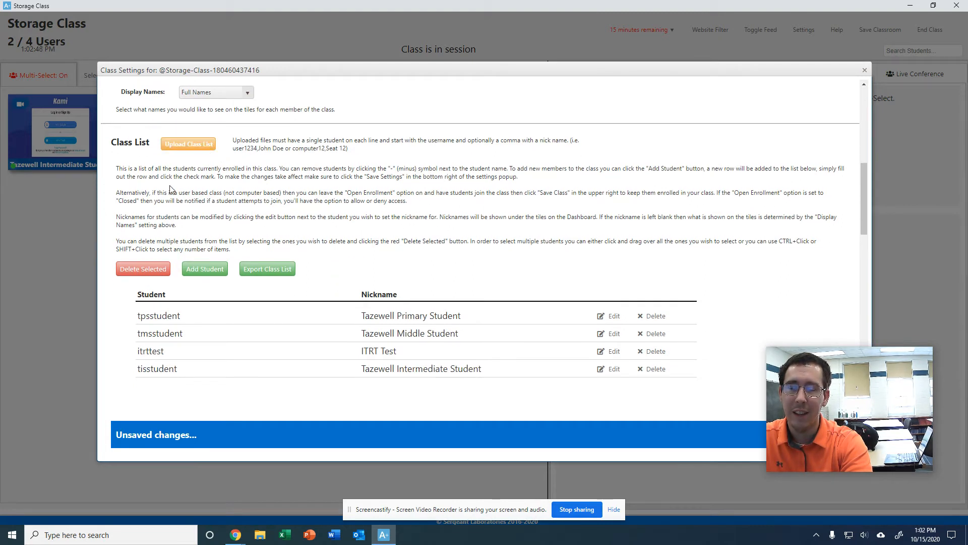
pyautogui.scroll(-1, 249, 269)
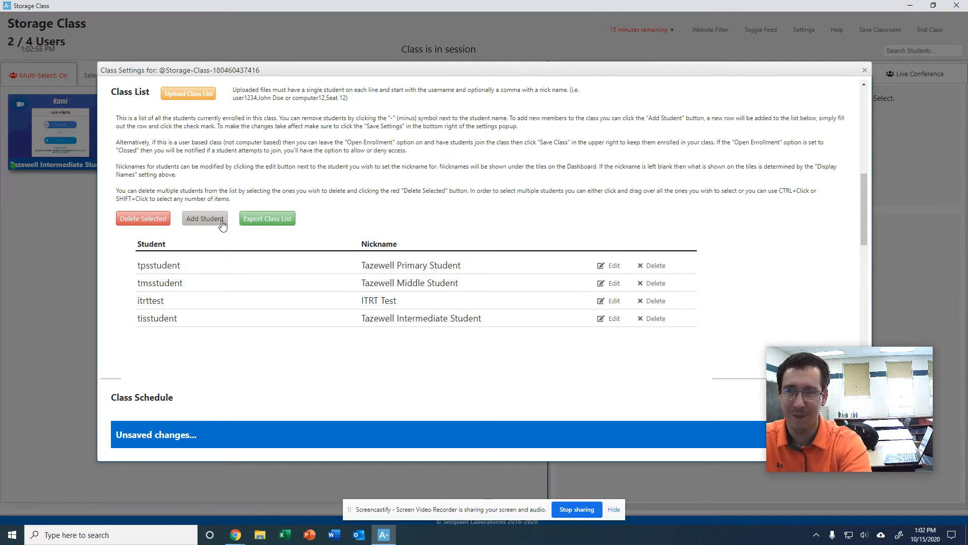
pyautogui.scroll(-4, 223, 224)
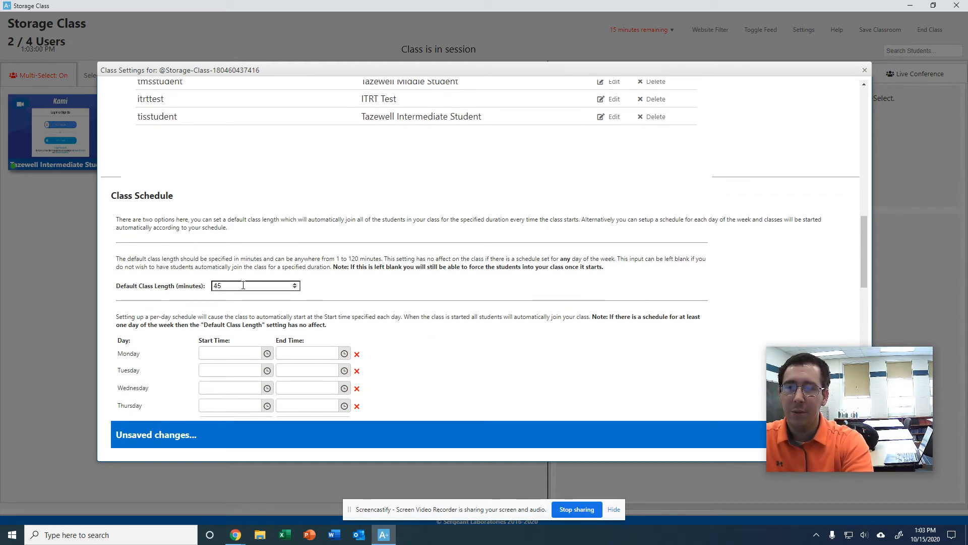
pyautogui.scroll(-2, 243, 285)
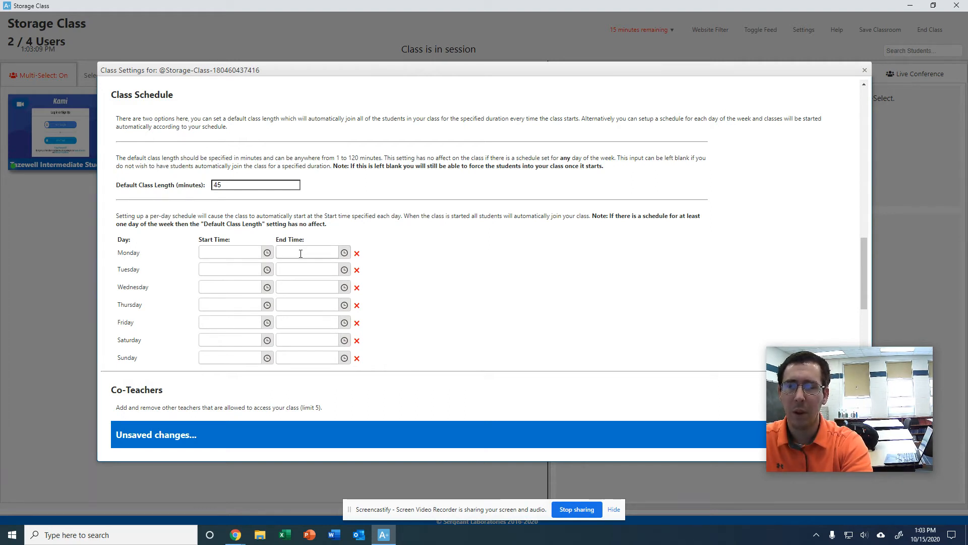
pyautogui.scroll(-3, 301, 253)
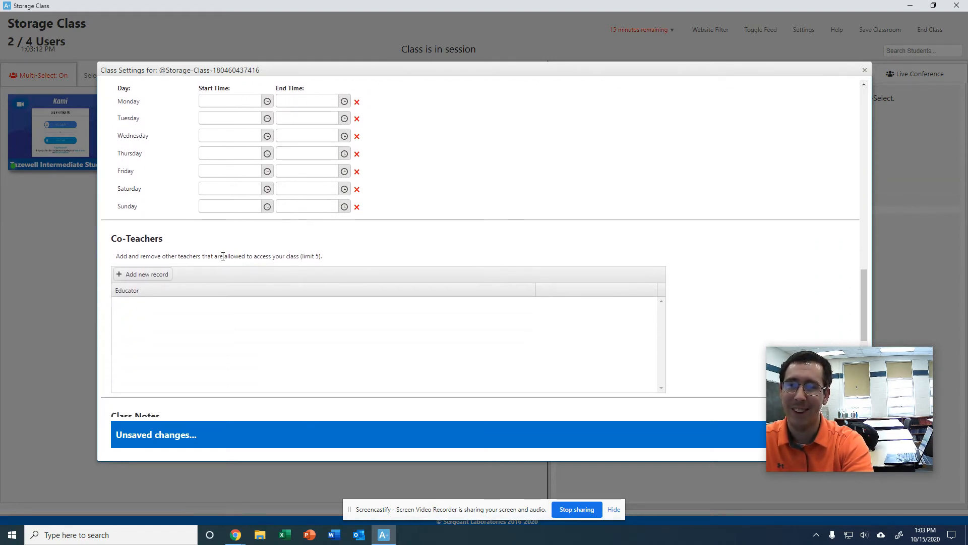
pyautogui.scroll(-2, 222, 255)
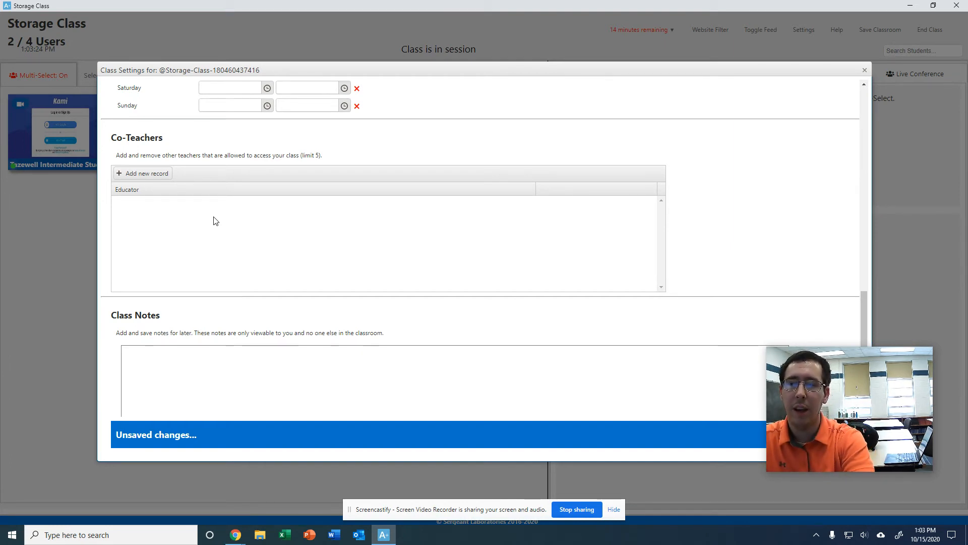
# - Start a new co-teacher record and cancel it
pyautogui.click(152, 181)
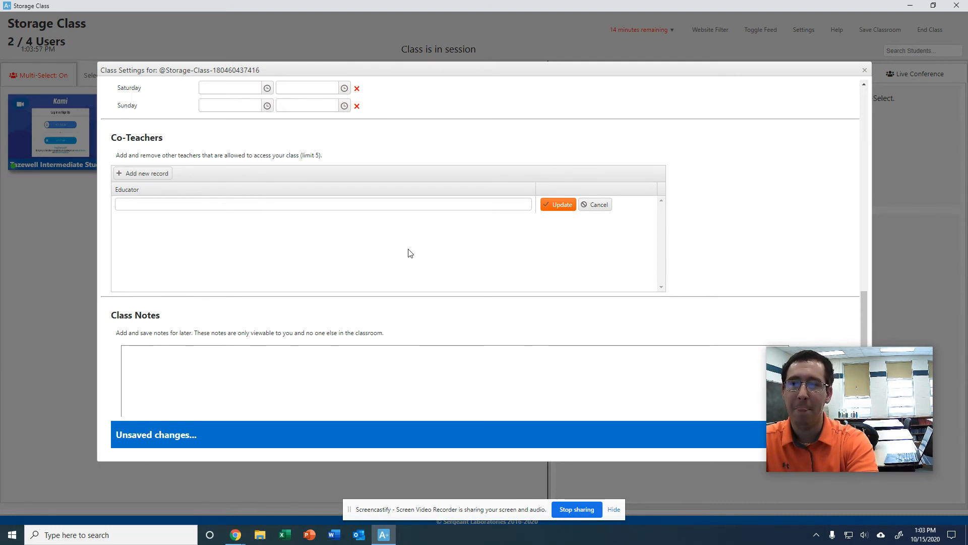
pyautogui.click(595, 211)
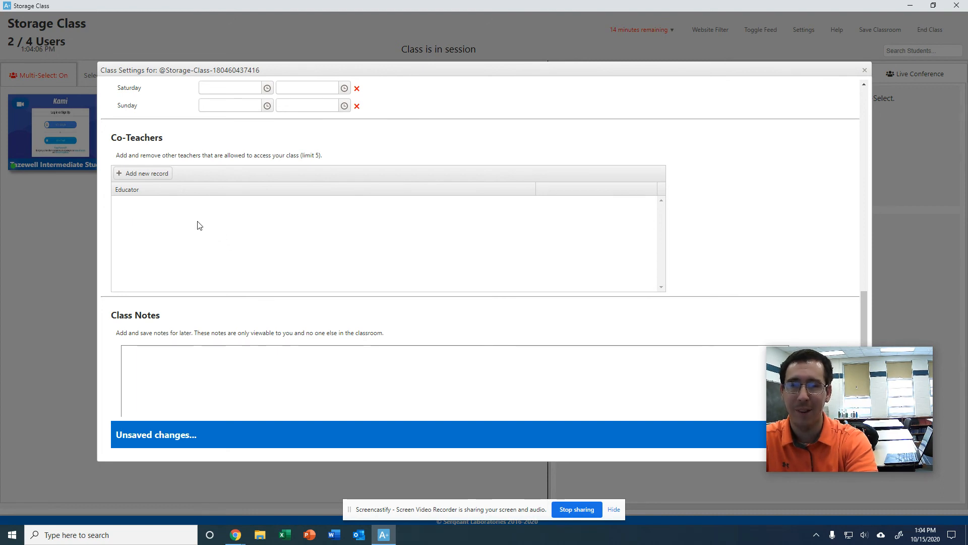
# - Review the class notes and block list, and close the class settings with the unsaved changes saved
pyautogui.scroll(-1, 196, 229)
pyautogui.scroll(-3, 197, 232)
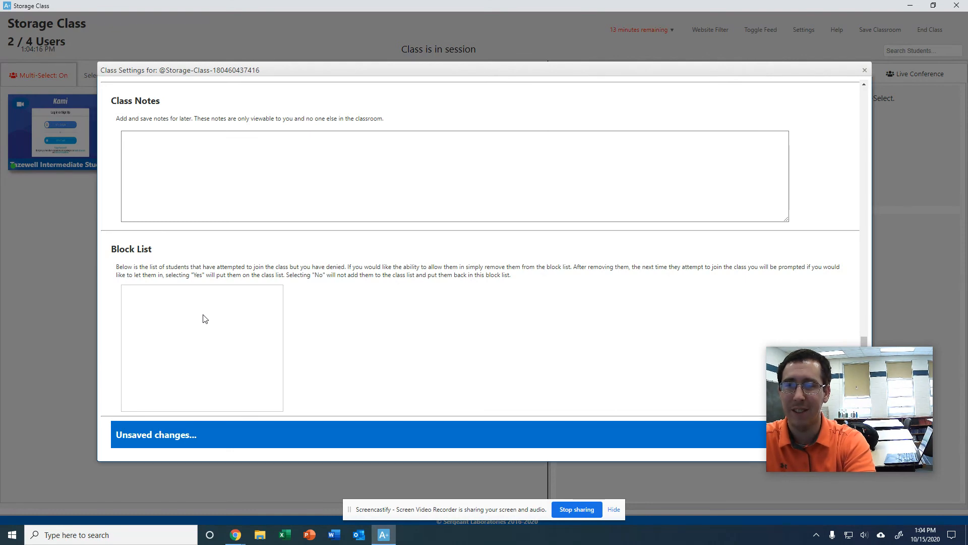
pyautogui.scroll(2, 259, 353)
pyautogui.scroll(-2, 247, 321)
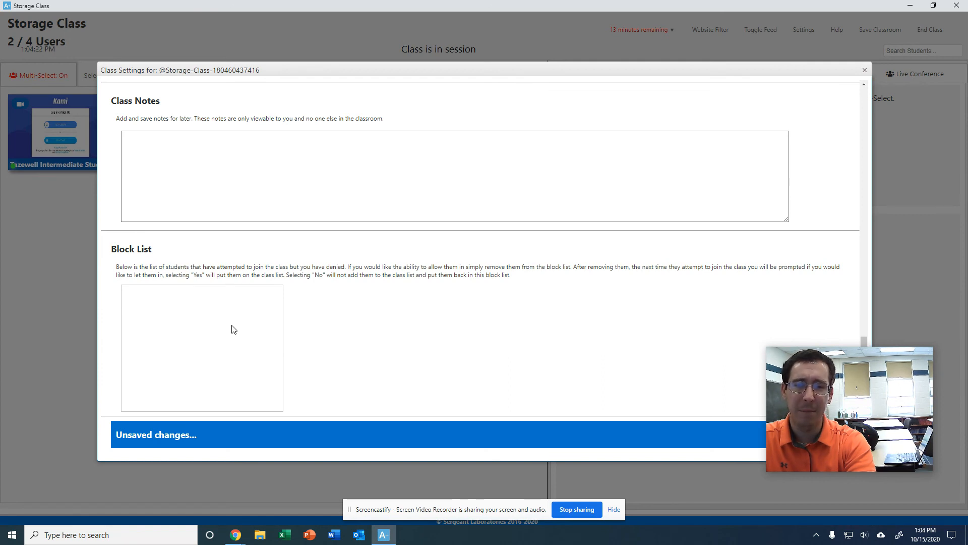
pyautogui.moveTo(878, 380)
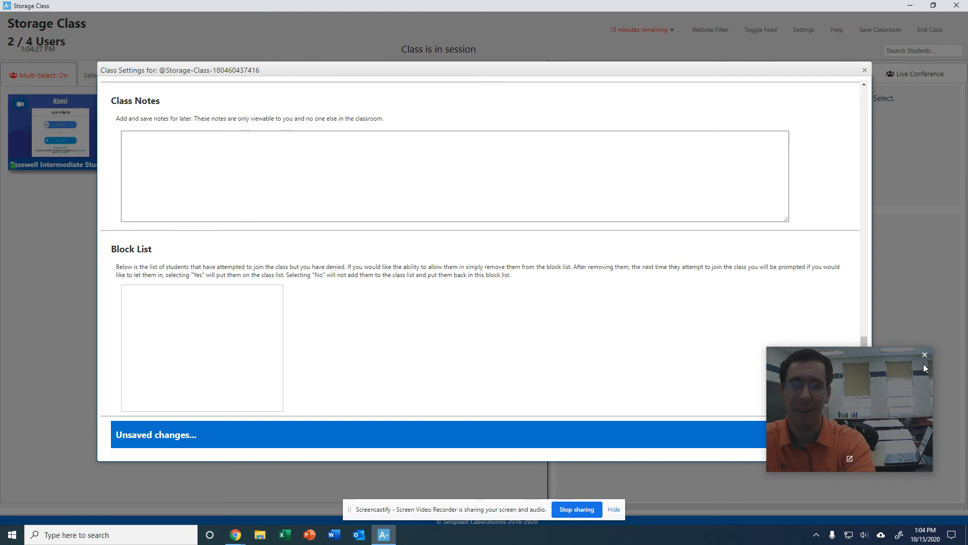
pyautogui.moveTo(910, 372); pyautogui.dragTo(910, 339)
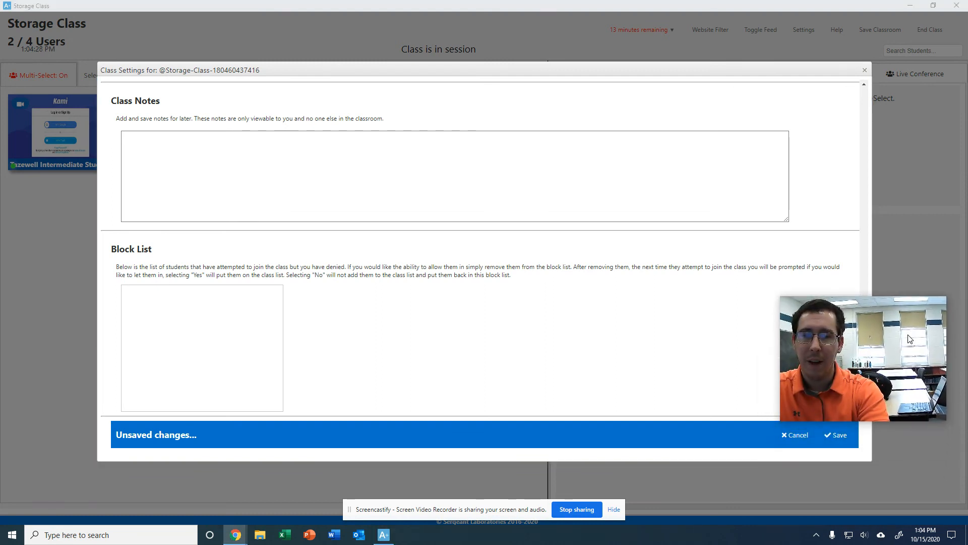
pyautogui.click(791, 444)
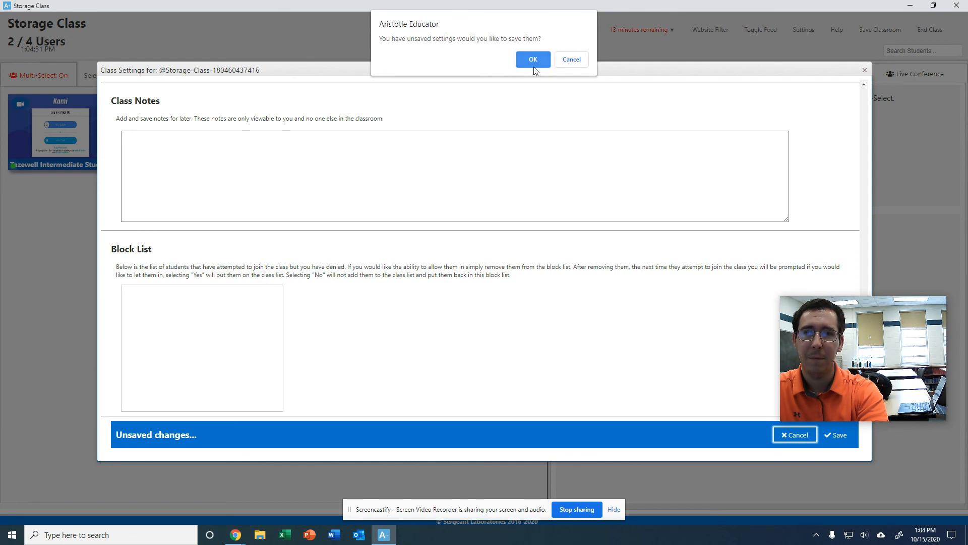
pyautogui.click(533, 60)
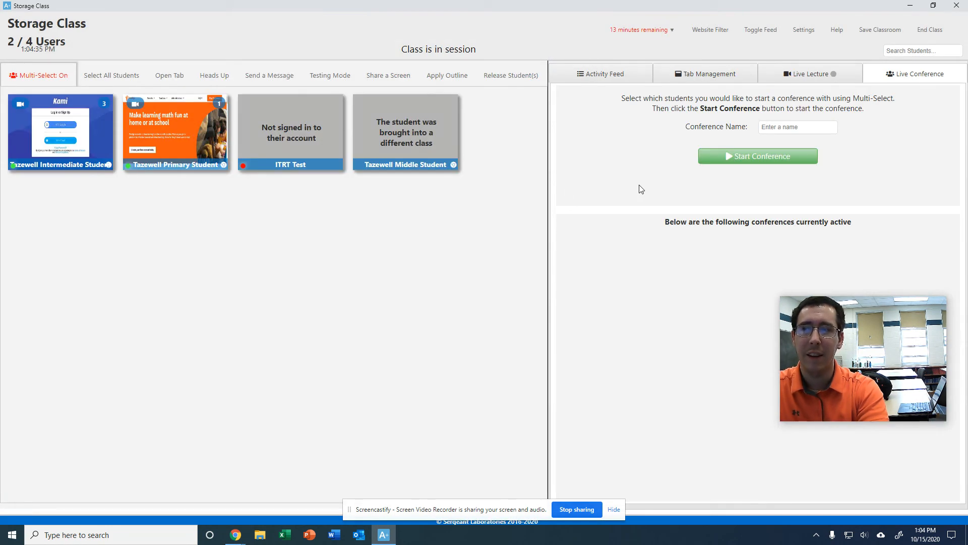